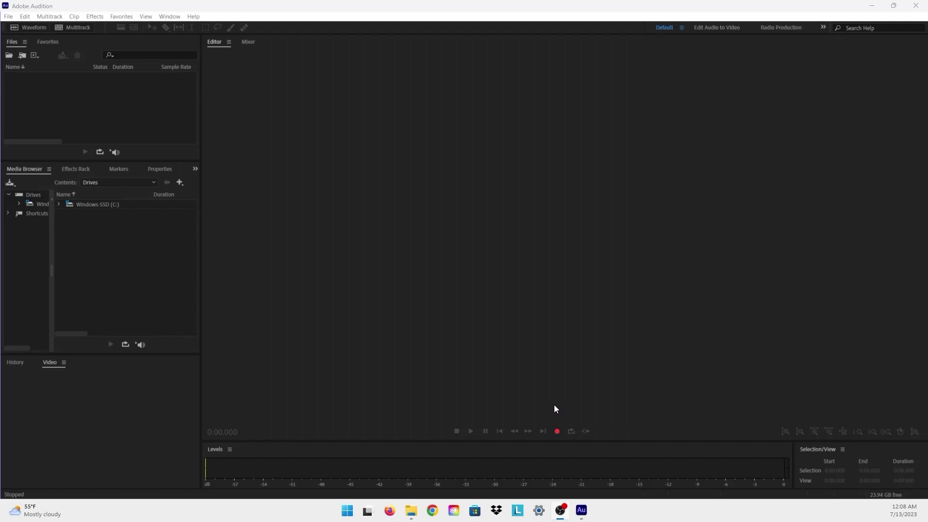
# Record an 11-second voice clip into a new stereo 48000 Hz file named Untitled 2.
pyautogui.click(557, 431)
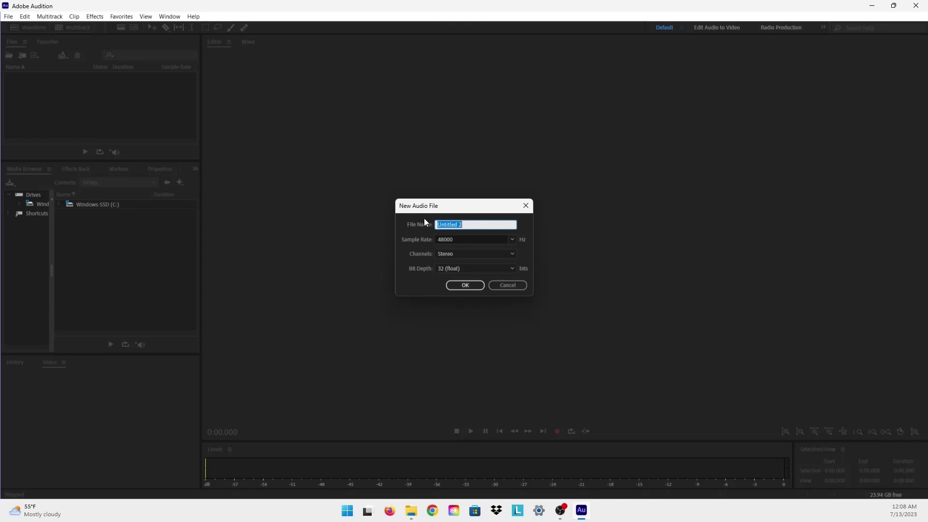
pyautogui.click(465, 285)
pyautogui.hotkey('shift', 'space')
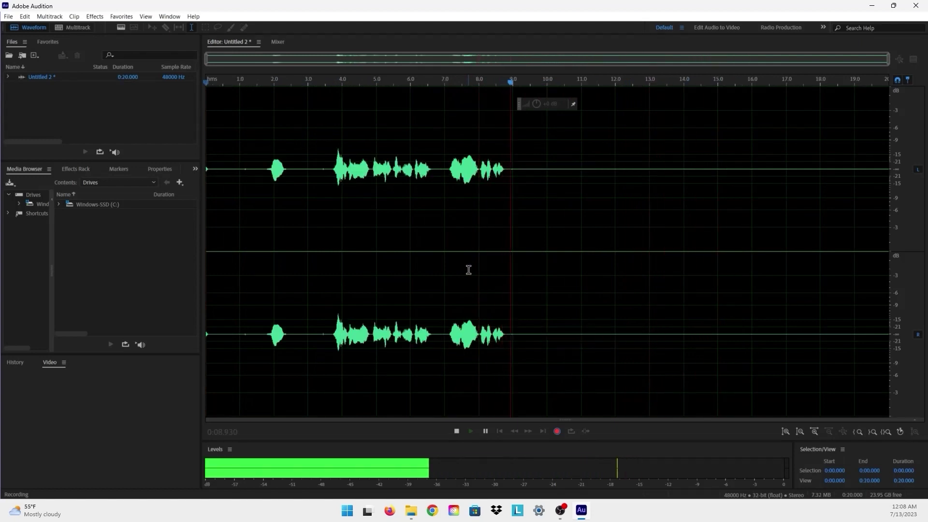
pyautogui.press('space')
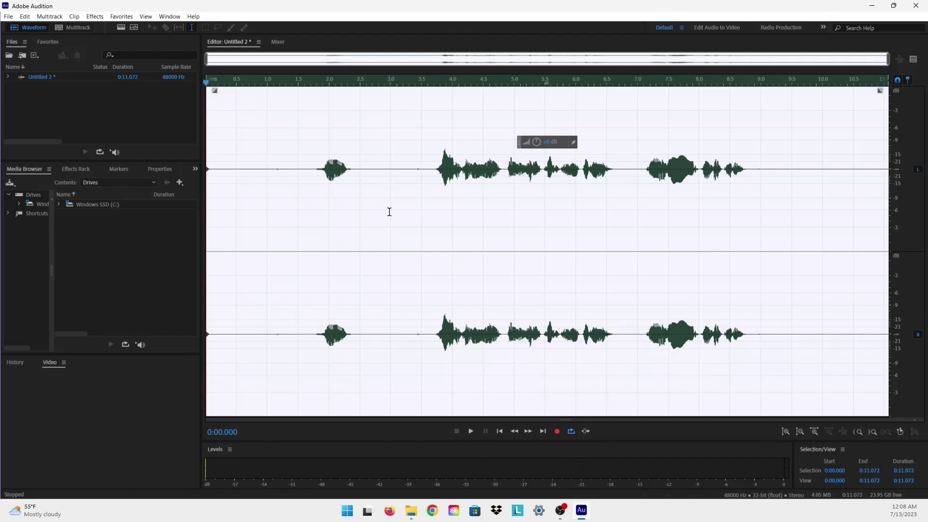
# Delete the leading silence, the tail after 6.340 s and the first 0.5 s, leaving 5.84 s.
pyautogui.moveTo(396, 193); pyautogui.dragTo(163, 274)
pyautogui.press('Delete')
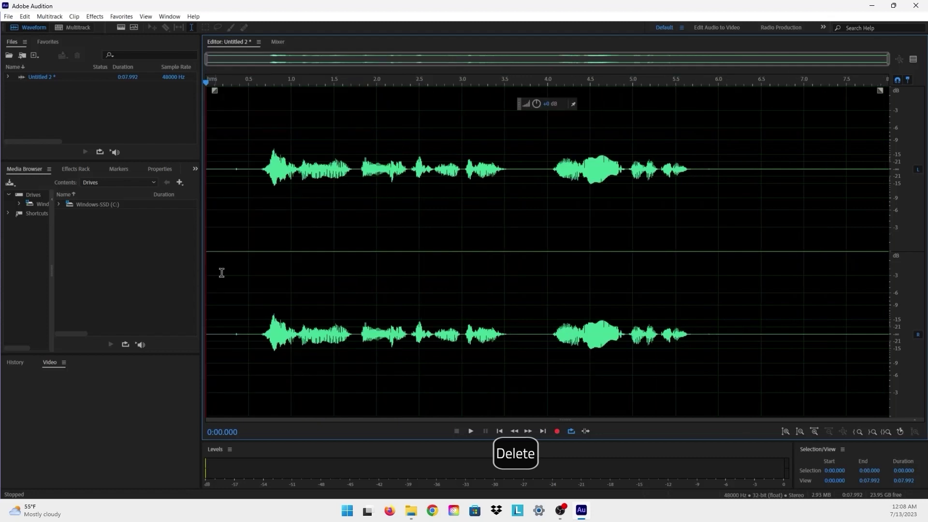
pyautogui.moveTo(747, 203); pyautogui.dragTo(888, 203)
pyautogui.press('Delete')
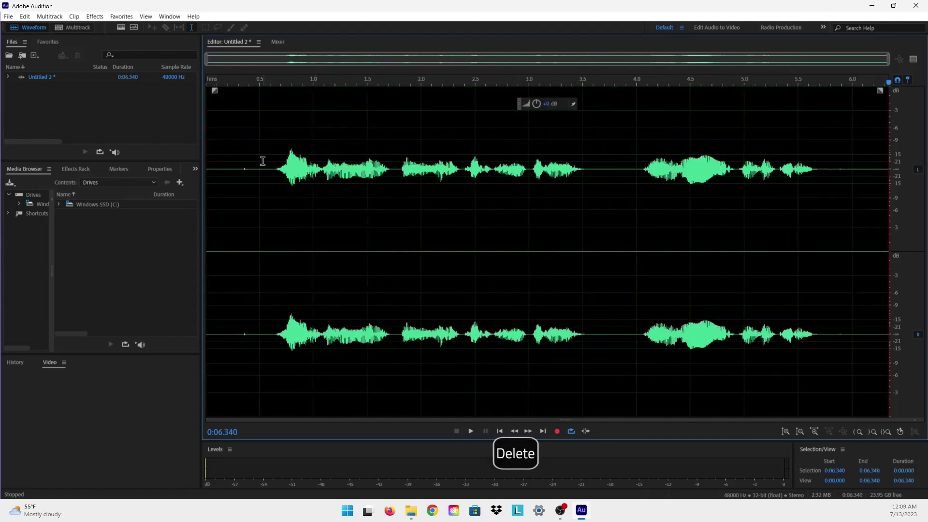
pyautogui.moveTo(261, 160); pyautogui.dragTo(207, 165)
pyautogui.press('Delete')
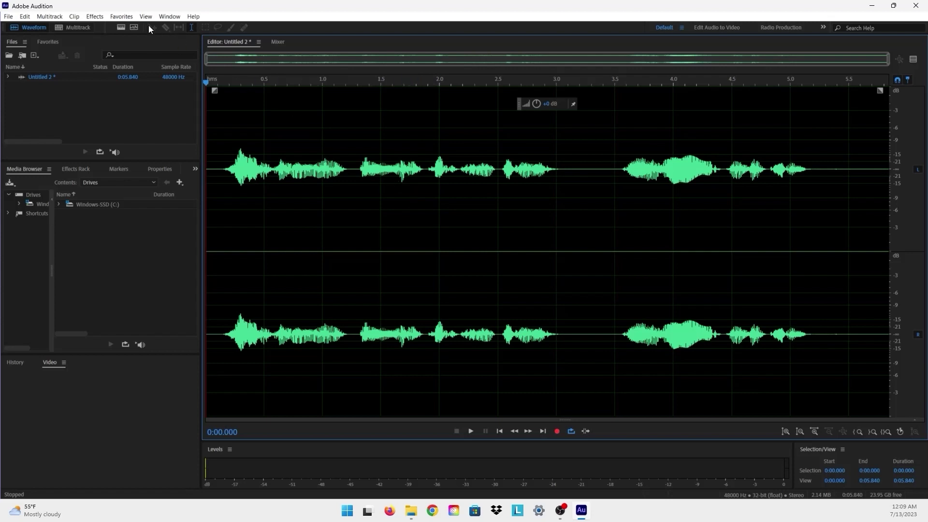
# Begin recording a new favorite and acknowledge the recording notice.
pyautogui.click(121, 16)
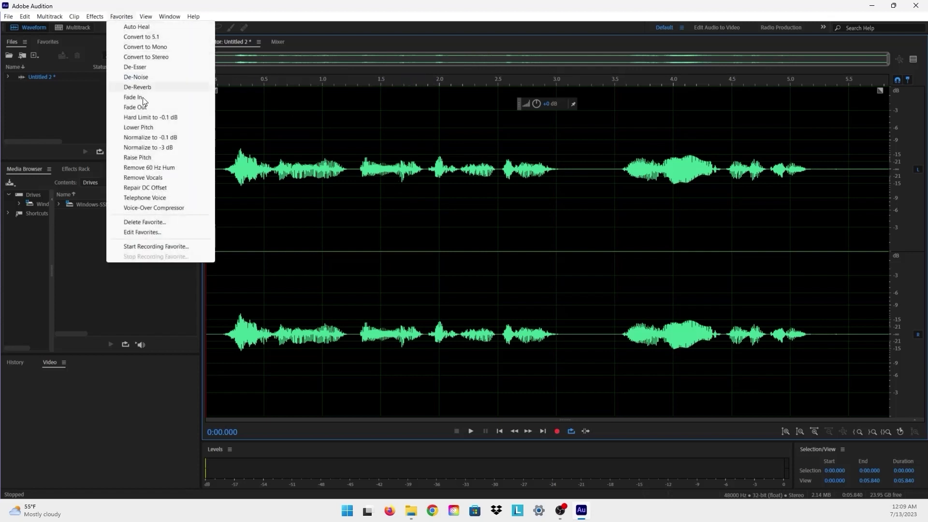
pyautogui.click(173, 247)
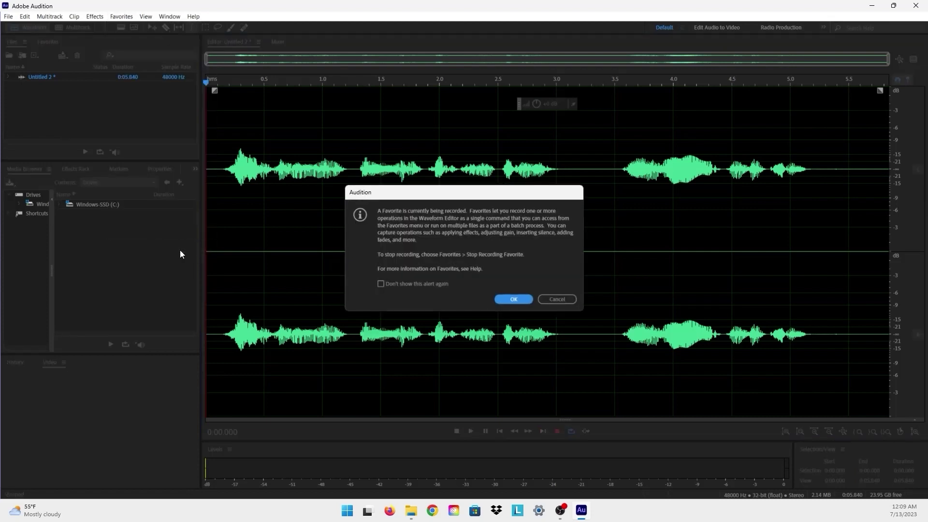
pyautogui.click(510, 299)
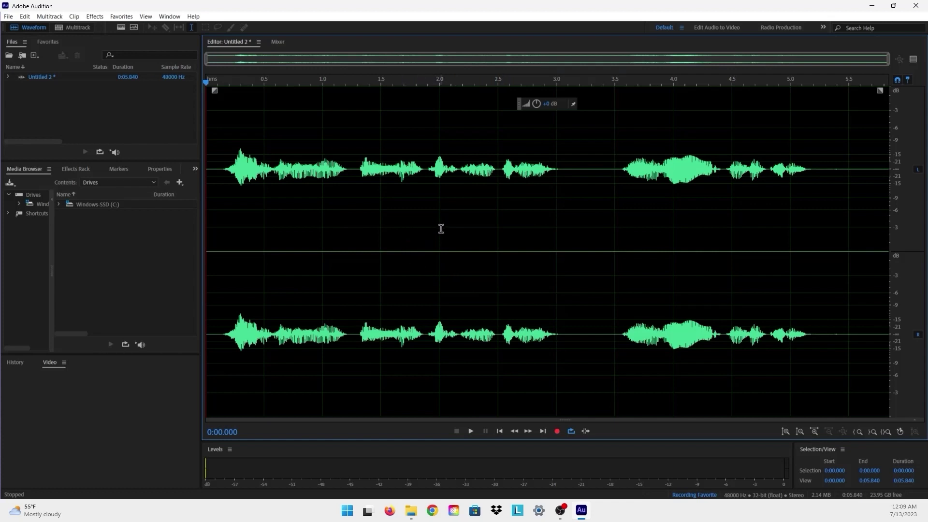
# Normalize the whole recording to -0.1 dB from Favorites, then deselect the waveform.
pyautogui.click(127, 18)
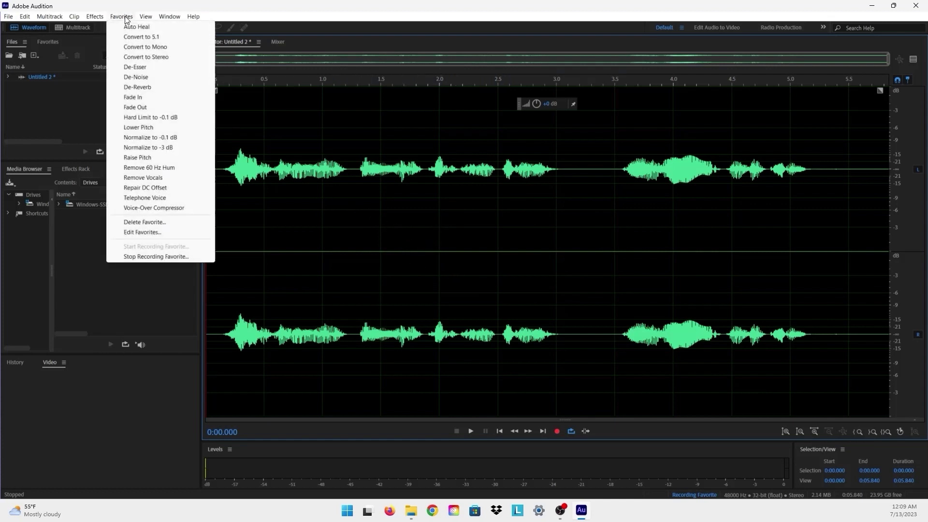
pyautogui.click(170, 139)
pyautogui.click(334, 202)
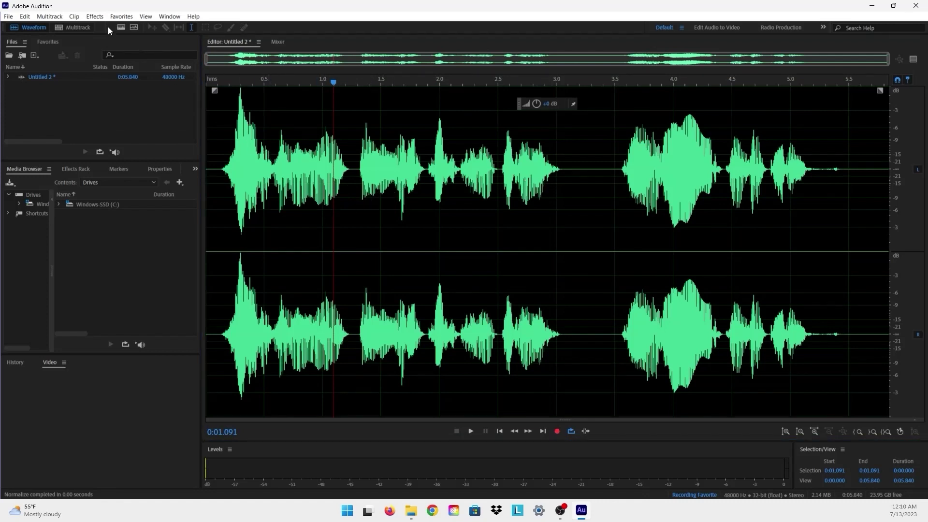
# Bring up the DeNoise effect from Noise Reduction / Restoration.
pyautogui.click(96, 17)
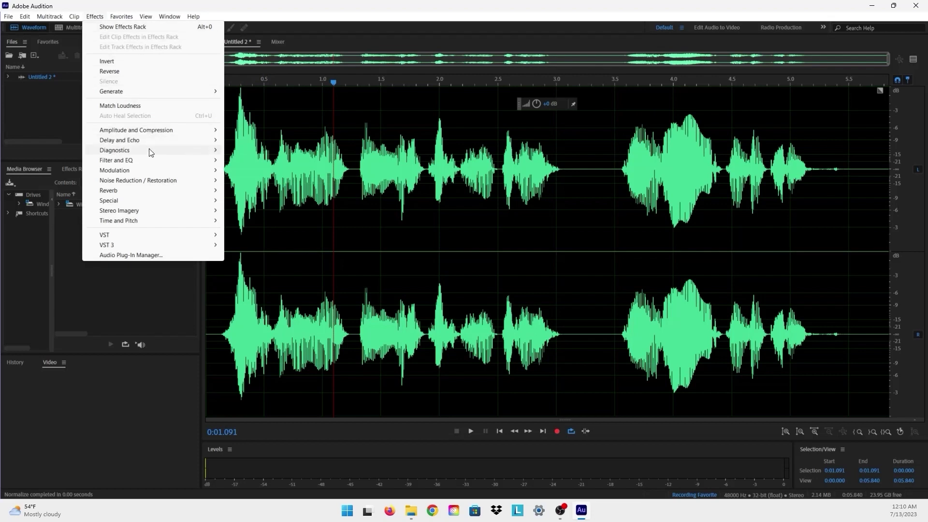
pyautogui.moveTo(155, 182)
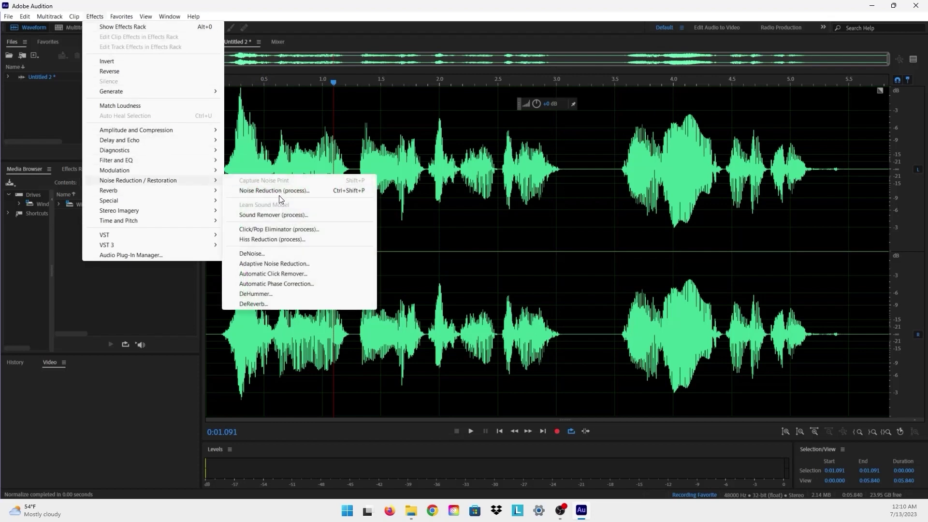
pyautogui.click(277, 253)
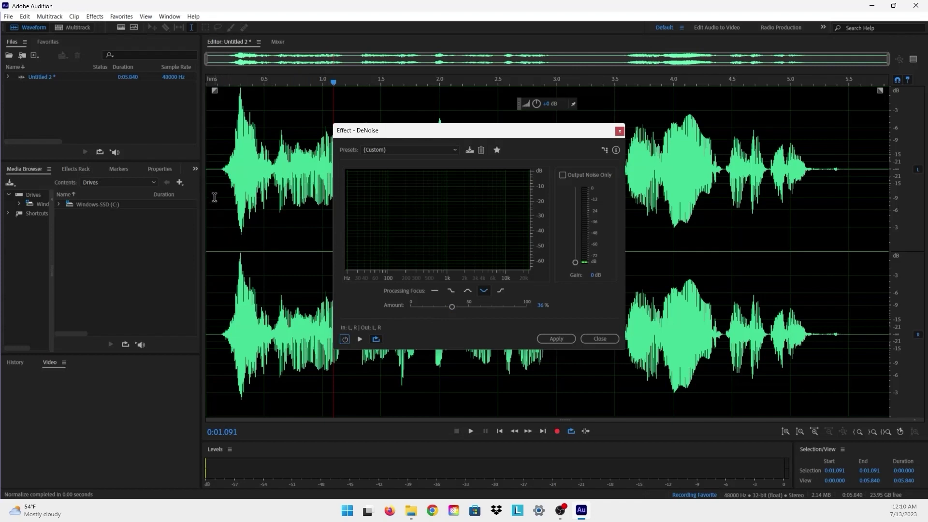
# Preview the recording twice from near the start with DeNoise at 36%.
pyautogui.click(207, 176)
pyautogui.press('space')
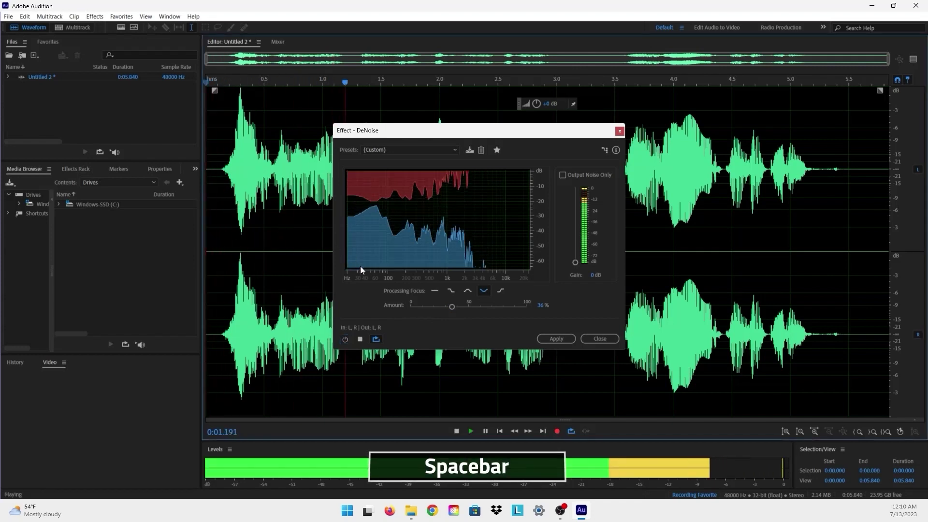
pyautogui.press('space')
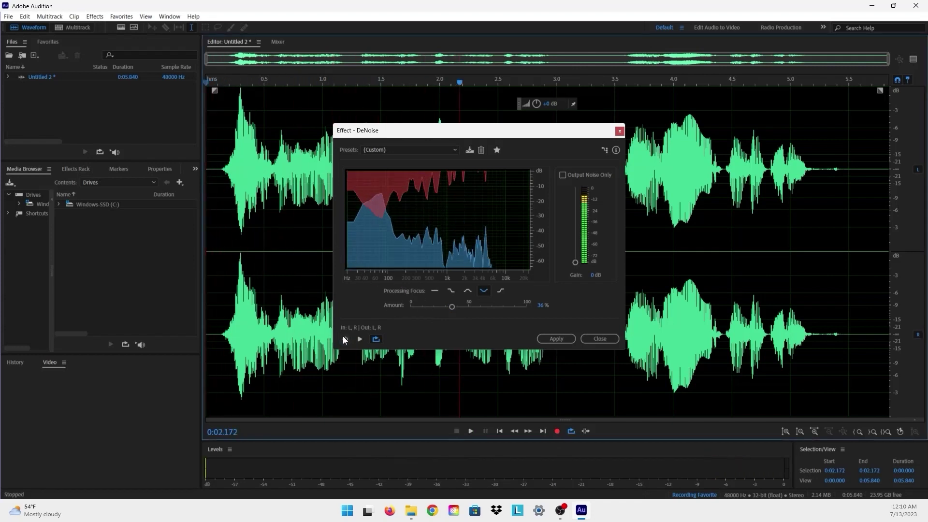
pyautogui.click(213, 142)
pyautogui.press('space')
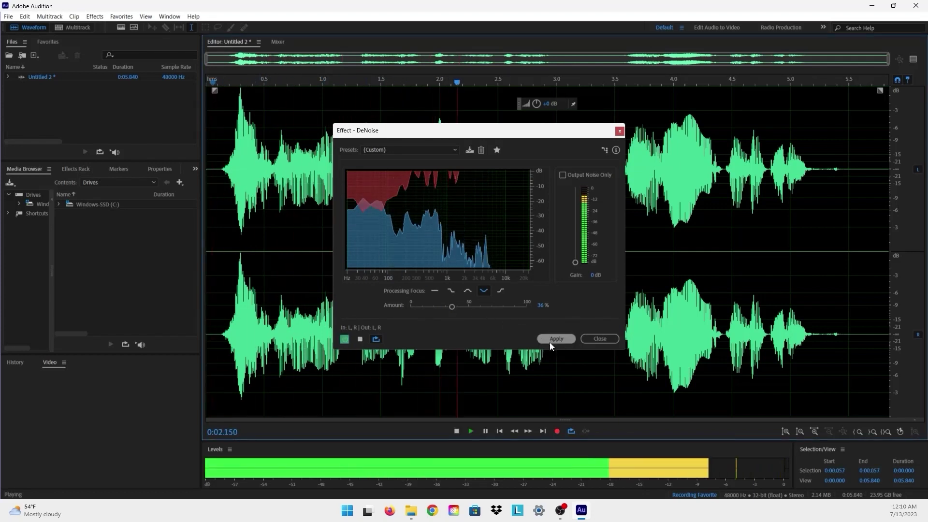
pyautogui.press('space')
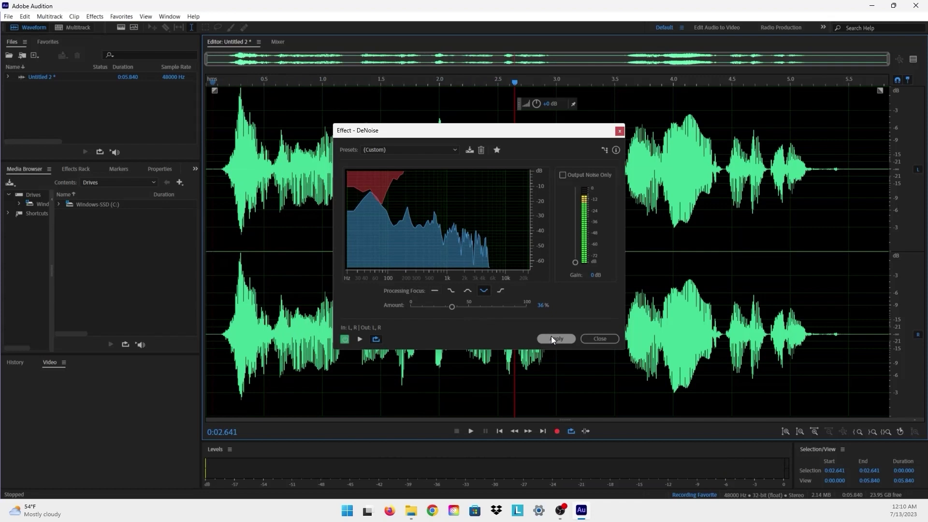
# Apply DeNoise to the recording, then bring up the DeReverb effect.
pyautogui.click(552, 339)
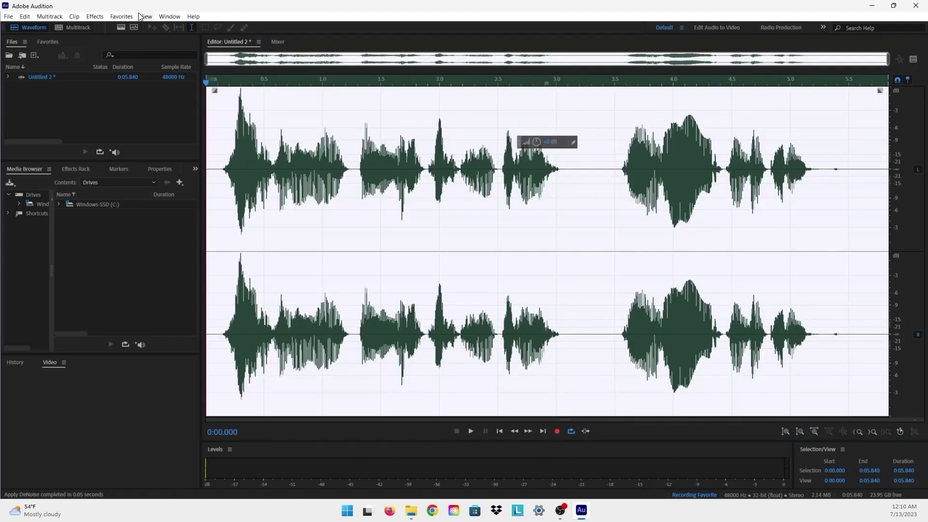
pyautogui.click(93, 17)
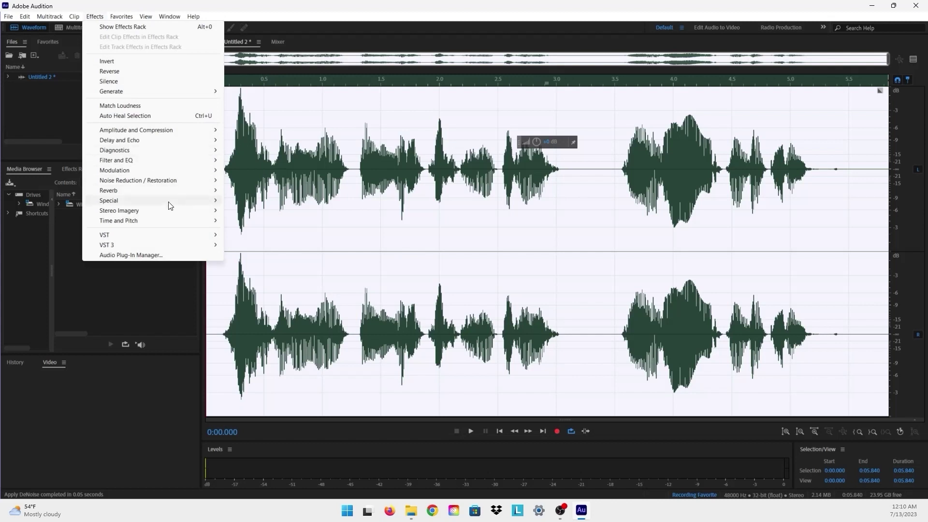
pyautogui.moveTo(218, 191)
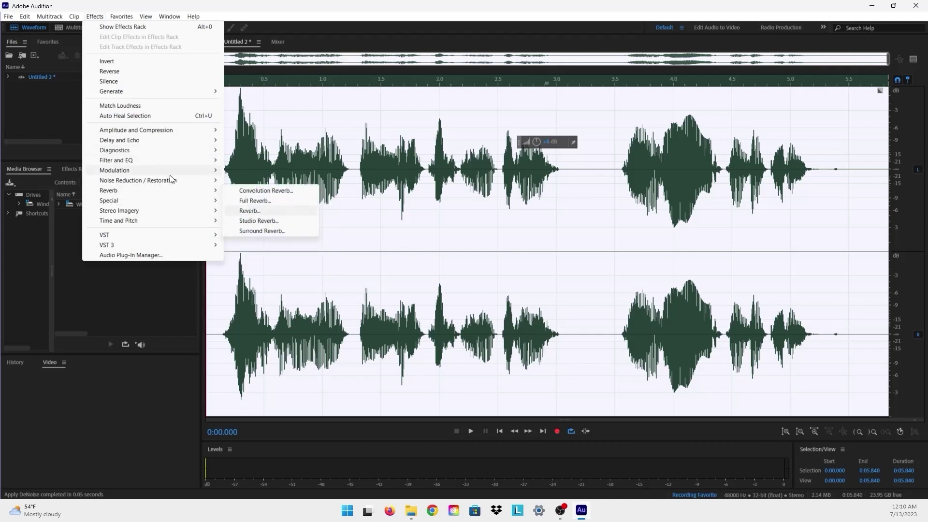
pyautogui.moveTo(172, 186)
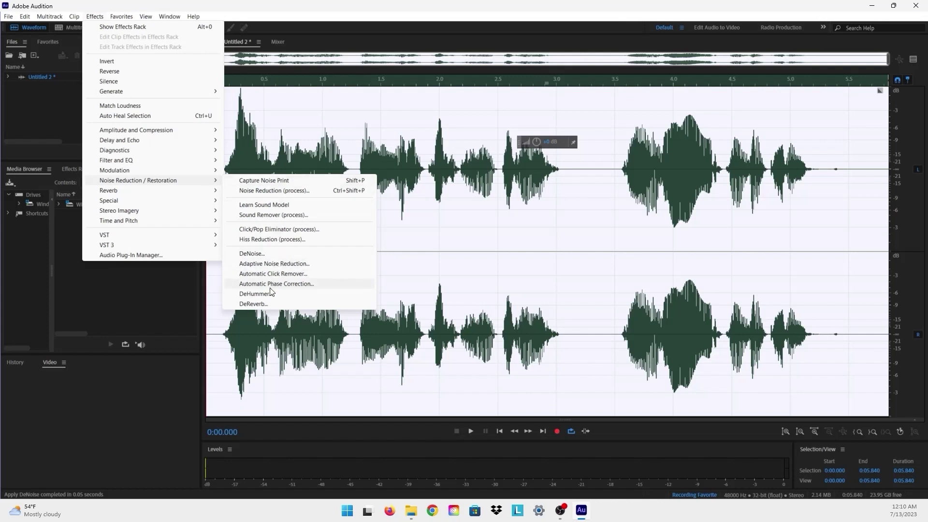
pyautogui.click(267, 303)
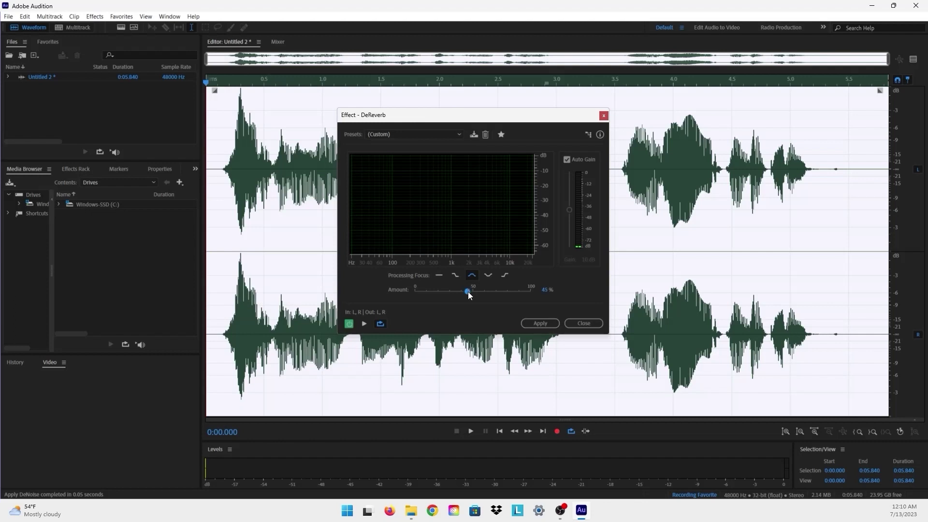
# Preview DeReverb at 45% from near the start and apply it.
pyautogui.click(223, 158)
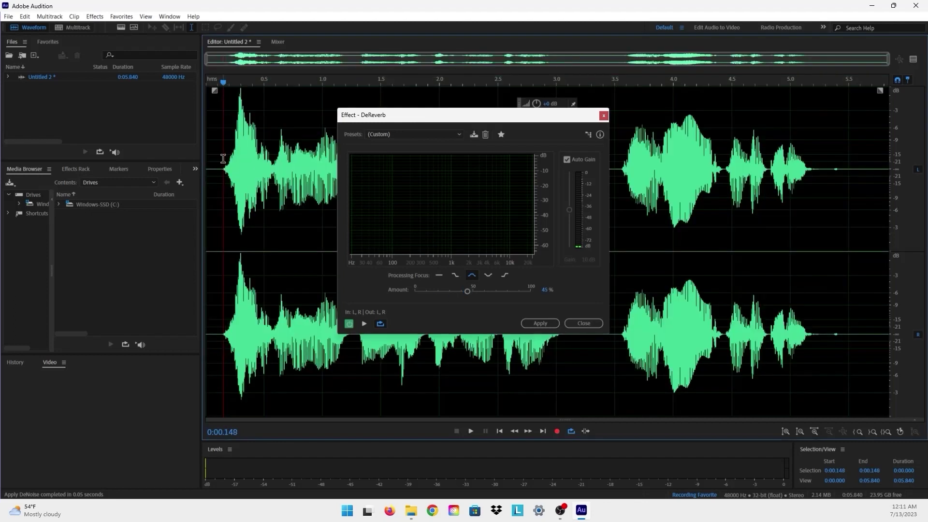
pyautogui.press('space')
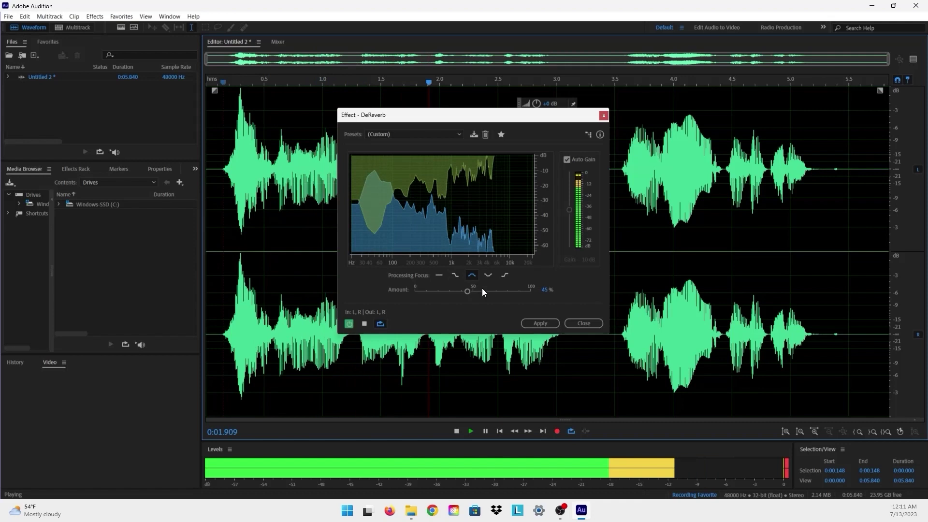
pyautogui.press('space')
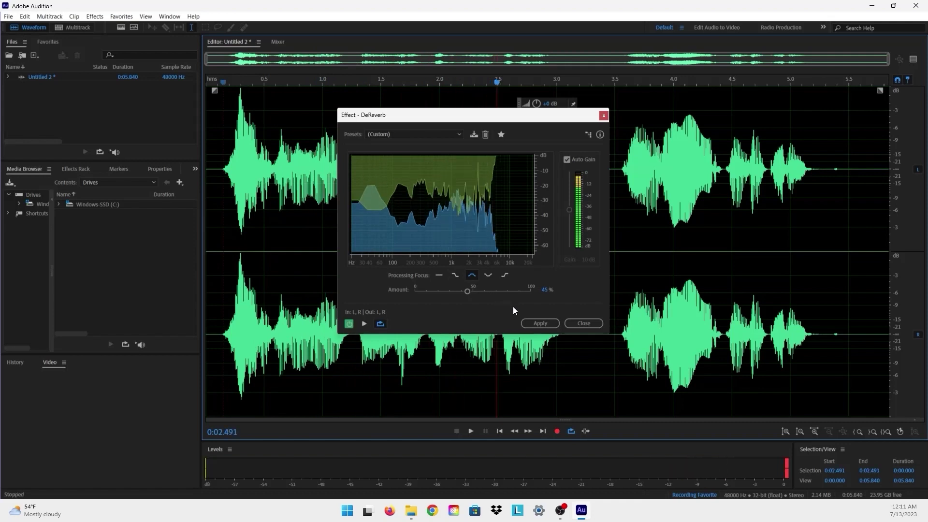
pyautogui.click(540, 323)
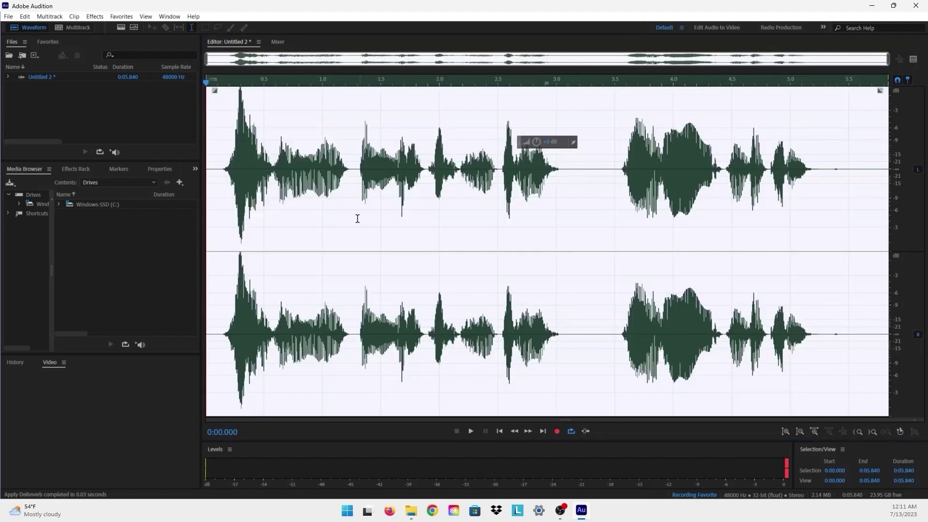
# Apply a Single-band Compressor with -15.1 dB threshold and 5:1 ratio.
pyautogui.click(95, 17)
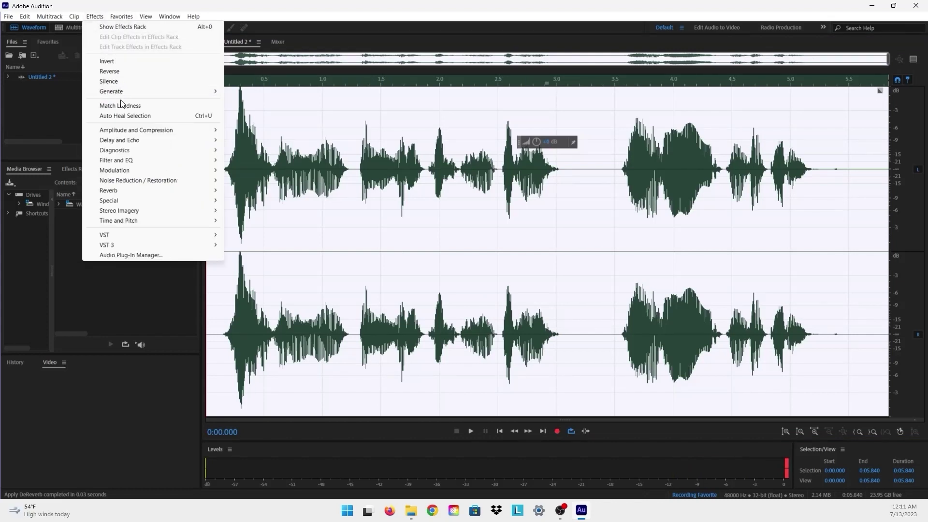
pyautogui.moveTo(194, 131)
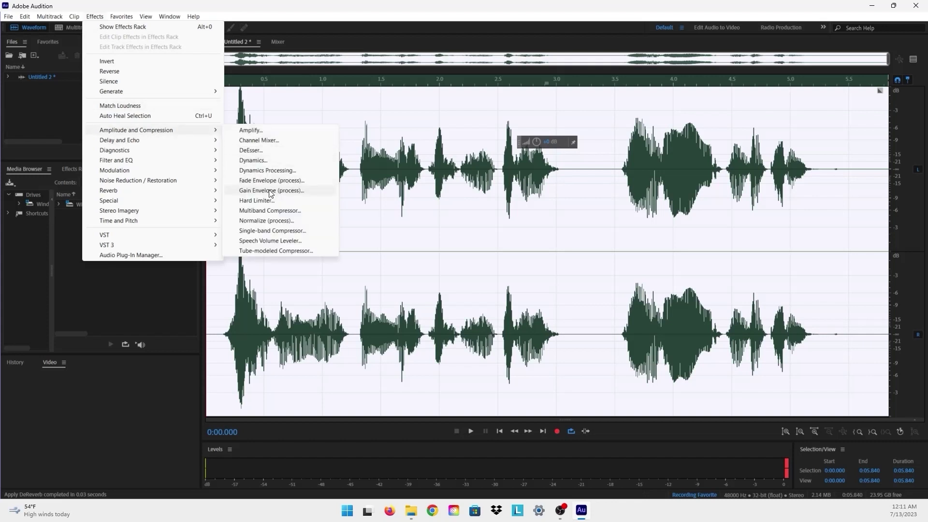
pyautogui.click(277, 232)
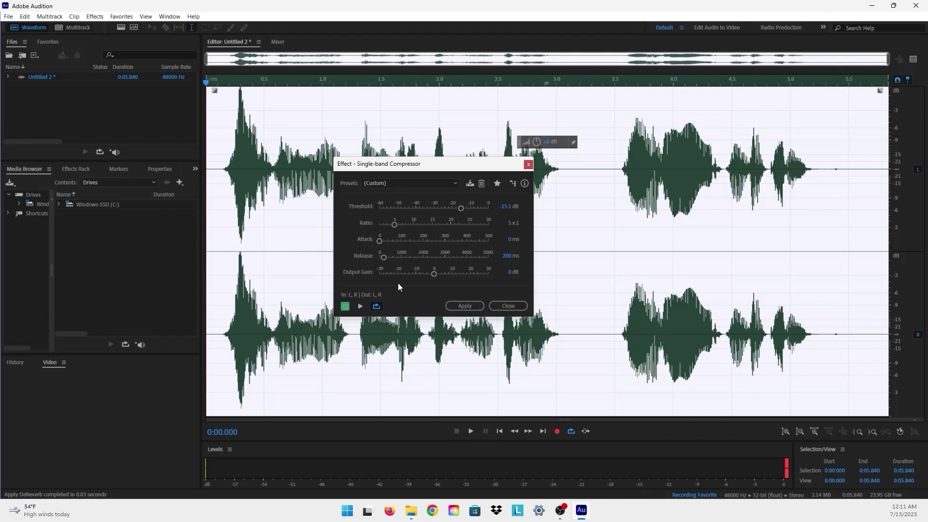
pyautogui.click(465, 306)
# Play the compressed recording back from the start, then stop.
pyautogui.click(338, 194)
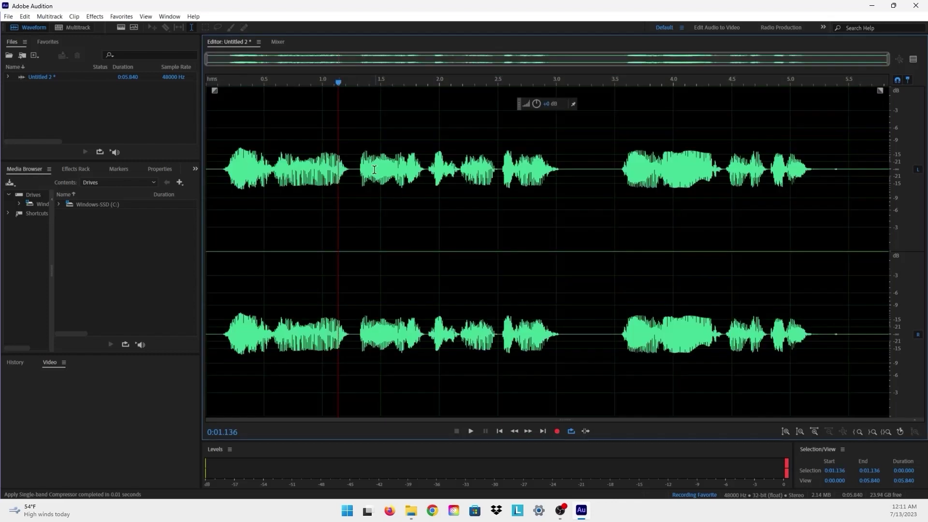
pyautogui.click(211, 152)
pyautogui.press('space')
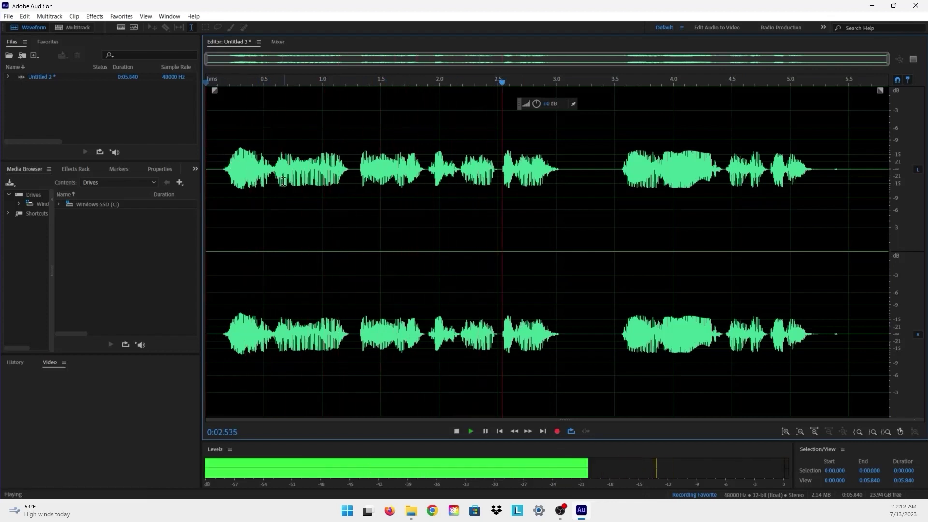
pyautogui.press('space')
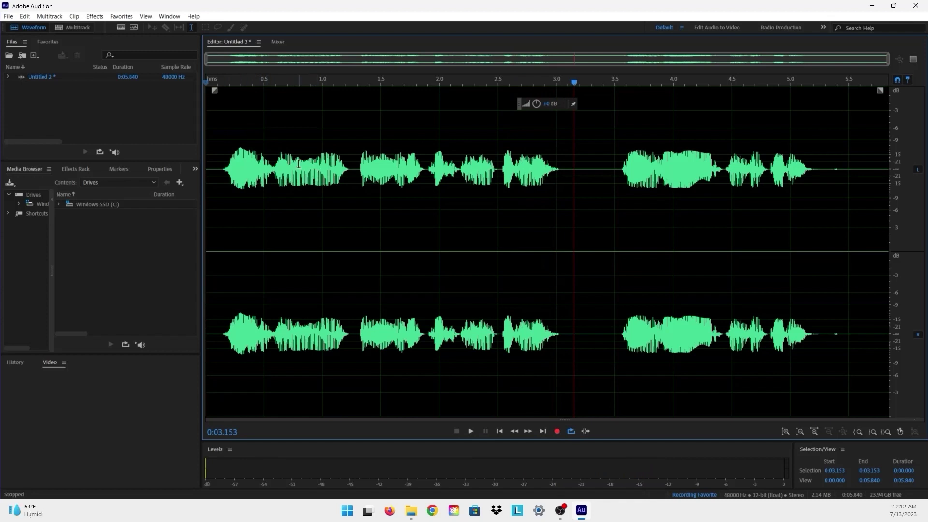
# Stop recording the favorite and enter 'sound edit' as its name.
pyautogui.click(127, 16)
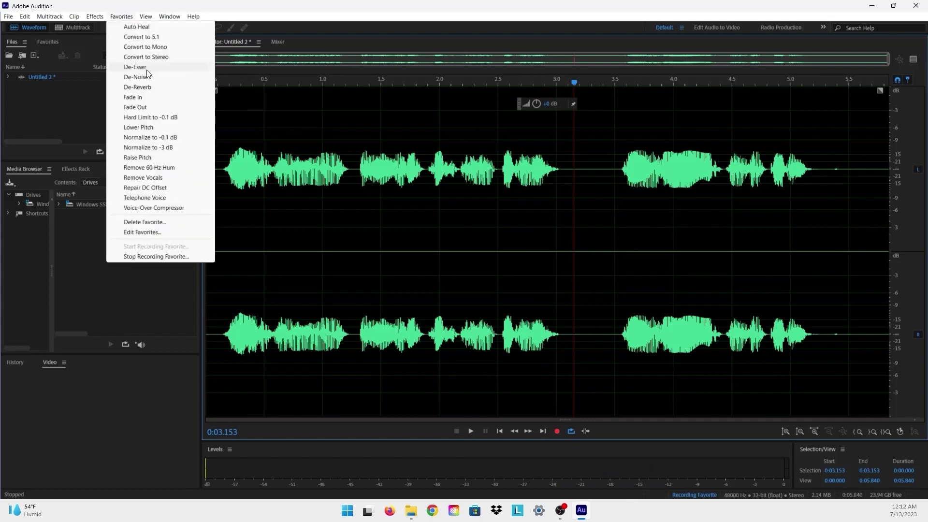
pyautogui.click(167, 258)
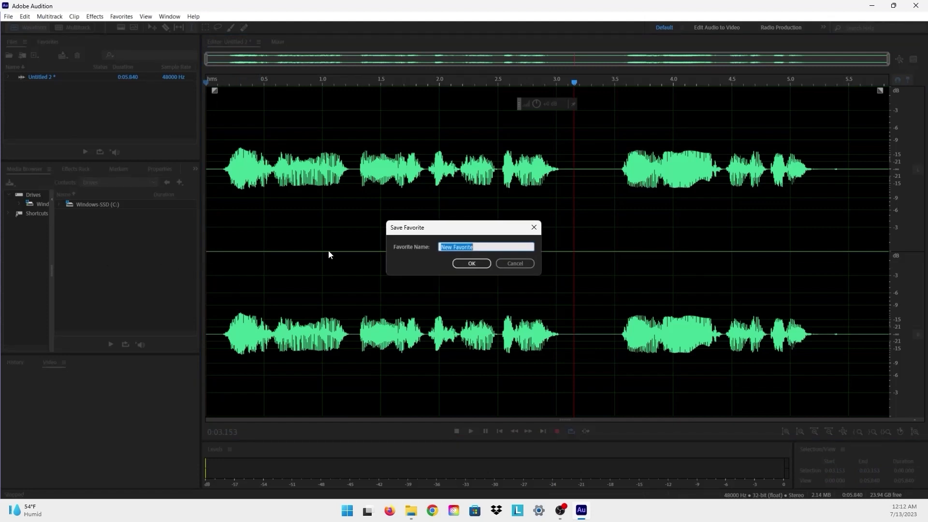
pyautogui.write('sound edit')
# Save the 'sound edit' favorite and reposition the playhead in the waveform.
pyautogui.click(468, 266)
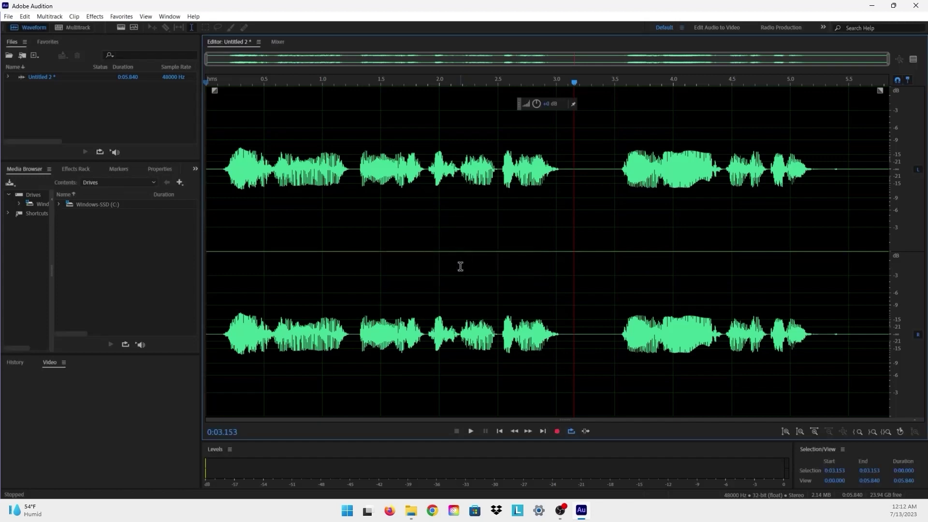
pyautogui.click(365, 231)
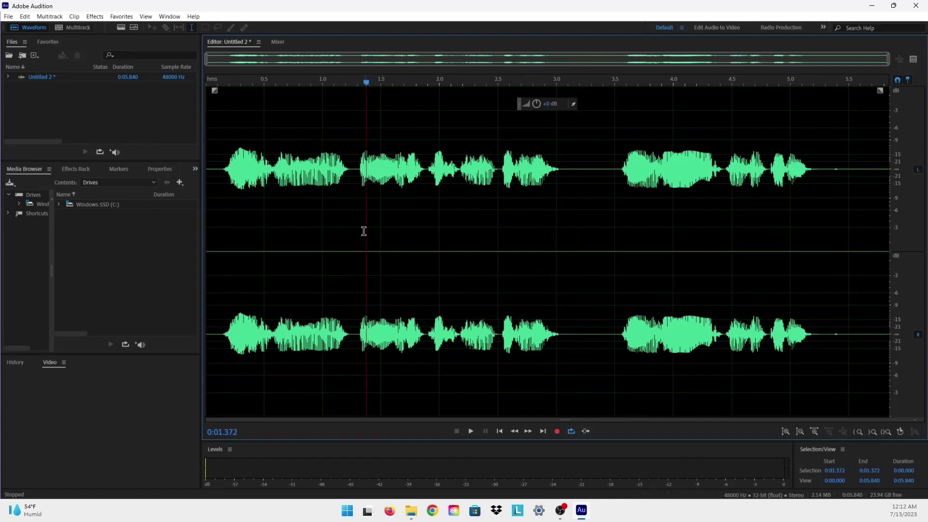
pyautogui.click(289, 160)
pyautogui.click(121, 16)
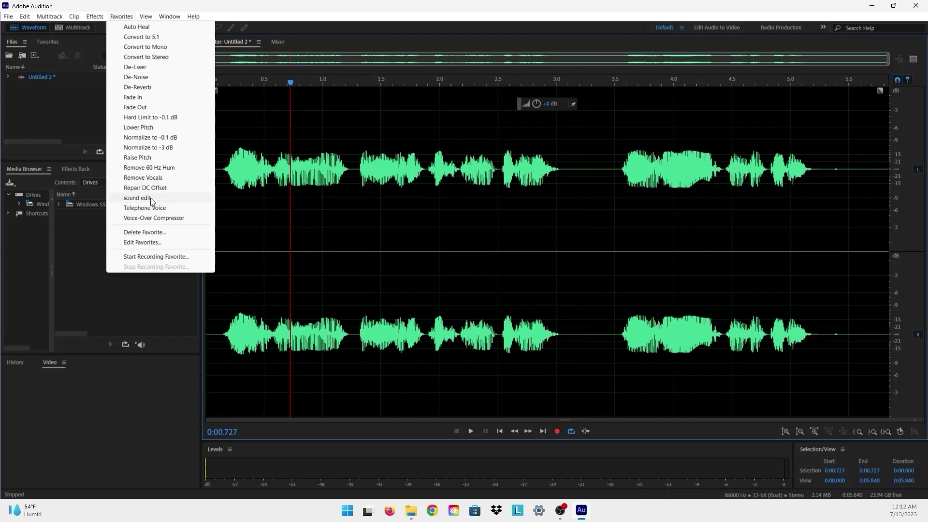
pyautogui.click(287, 197)
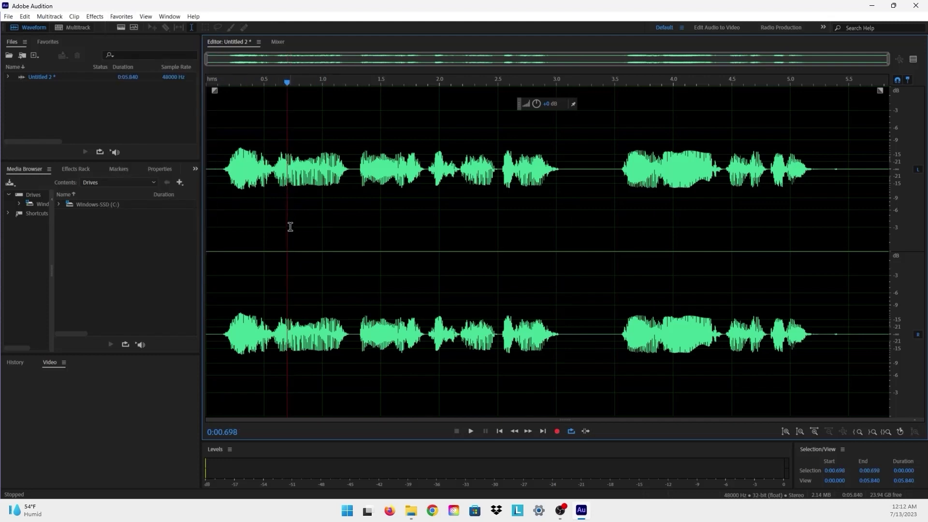
# Undo the processing, remove the leading half second, and apply the 'sound edit' favorite.
pyautogui.hotkey('ctrl', 'z')
pyautogui.hotkey('ctrl', 'z')
pyautogui.hotkey('ctrl', 'z')
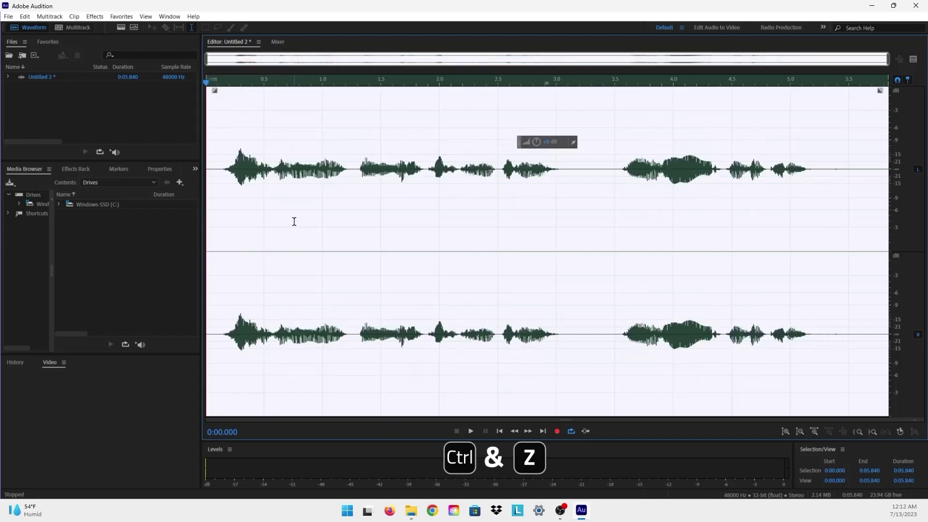
pyautogui.press('Delete')
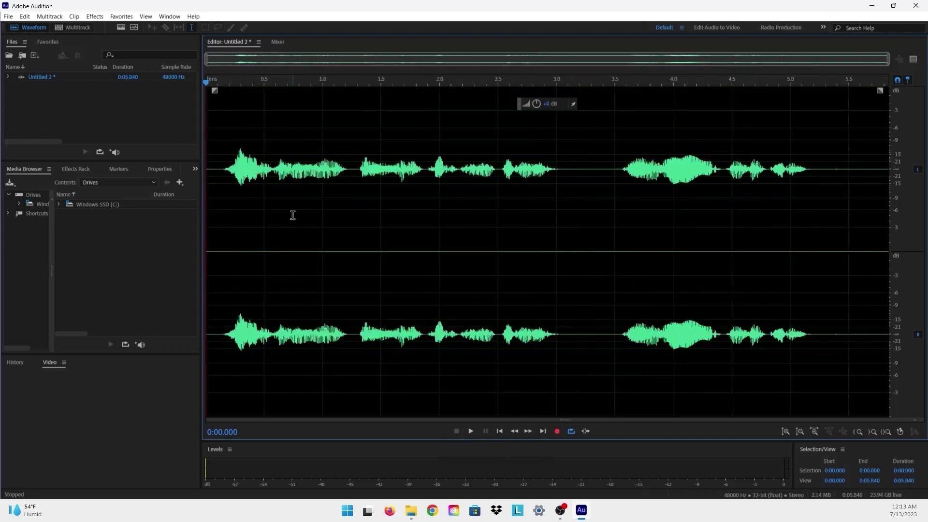
pyautogui.click(121, 17)
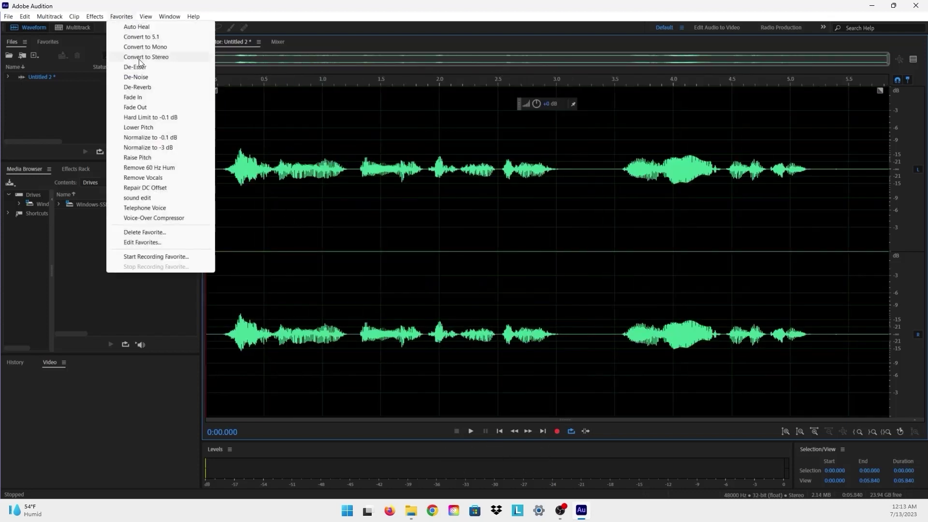
pyautogui.click(160, 198)
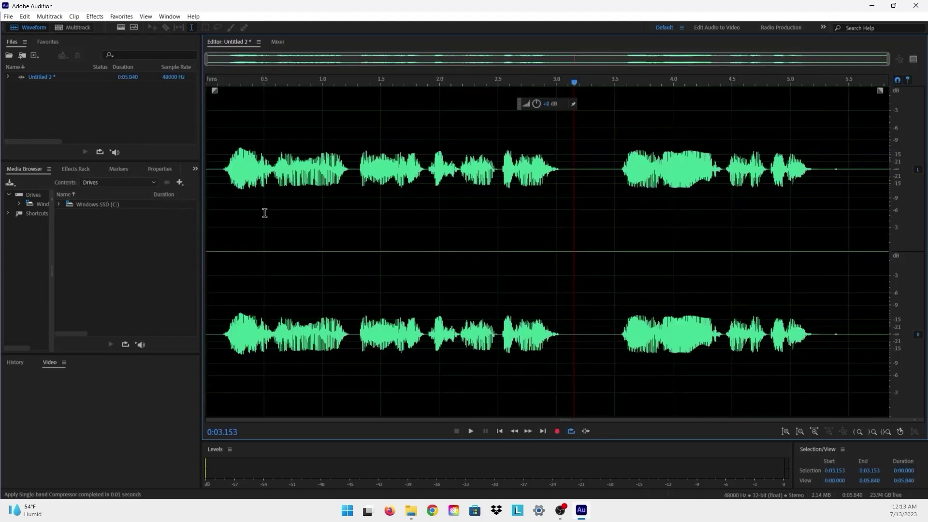
pyautogui.click(338, 214)
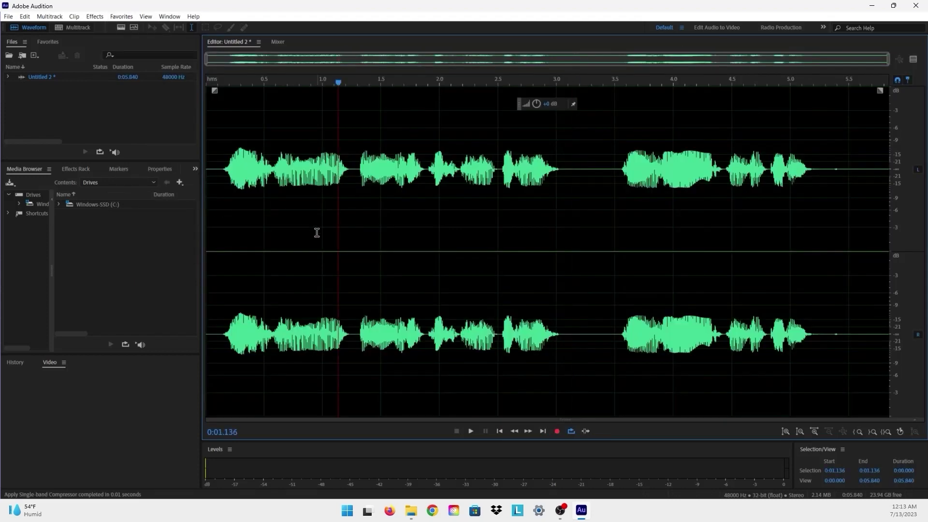